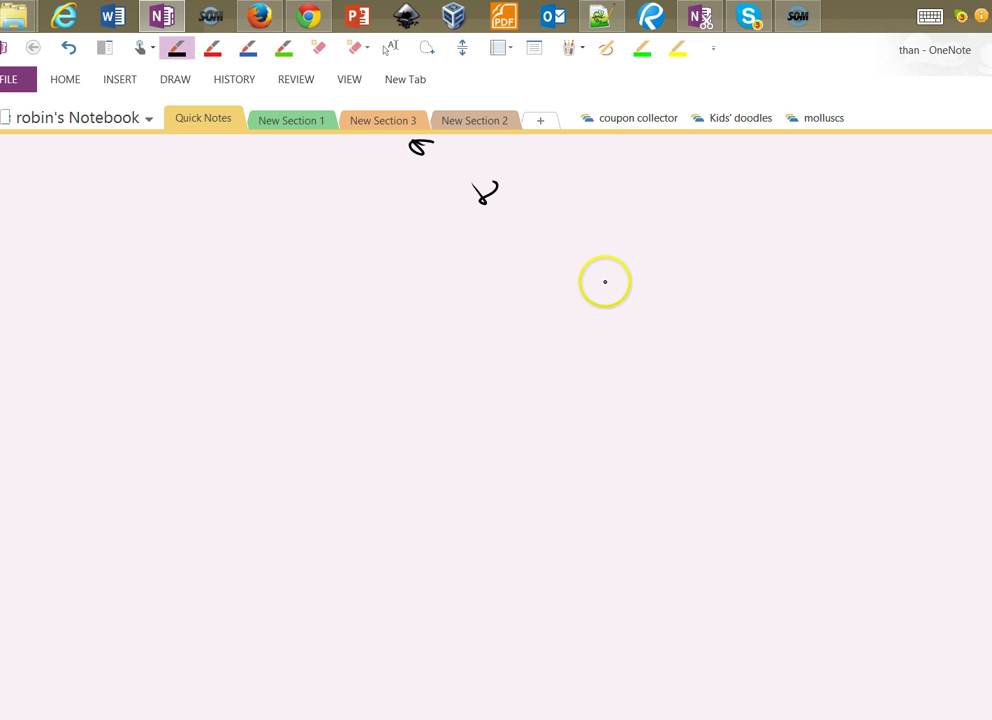
# Ink a right triangle with its right-angle mark at the bottom-right corner.
pyautogui.moveTo(604, 272); pyautogui.dragTo(604, 412)
pyautogui.moveTo(328, 400); pyautogui.dragTo(611, 408)
pyautogui.moveTo(597, 266); pyautogui.dragTo(346, 393)
pyautogui.moveTo(604, 371); pyautogui.dragTo(576, 369)
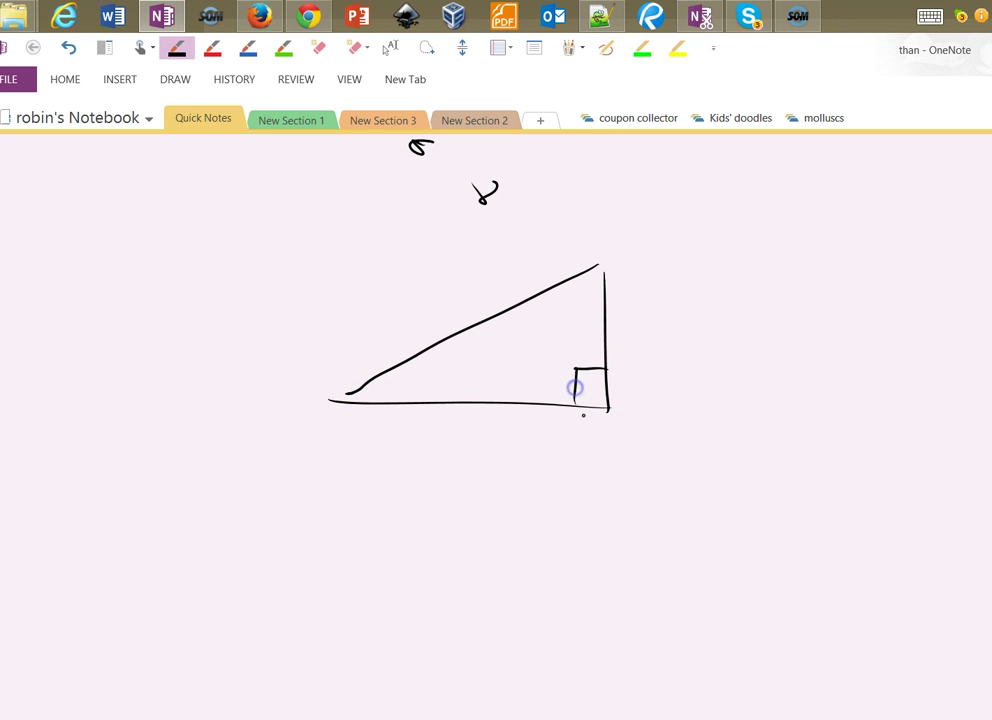
# Handwrite 'right-angled triangle' to the right of the triangle.
pyautogui.moveTo(717, 242)
pyautogui.mouseDown()
pyautogui.moveTo(713, 266)
pyautogui.moveTo(740, 263)
pyautogui.mouseUp()
pyautogui.moveTo(763, 250); pyautogui.dragTo(764, 283)
pyautogui.moveTo(782, 240); pyautogui.dragTo(800, 265)
pyautogui.moveTo(812, 222)
pyautogui.mouseDown()
pyautogui.moveTo(815, 258)
pyautogui.moveTo(829, 247)
pyautogui.moveTo(912, 250)
pyautogui.moveTo(902, 272)
pyautogui.mouseUp()
pyautogui.moveTo(924, 208)
pyautogui.mouseDown()
pyautogui.moveTo(927, 268)
pyautogui.moveTo(962, 268)
pyautogui.mouseUp()
pyautogui.moveTo(744, 305)
pyautogui.mouseDown()
pyautogui.moveTo(744, 344)
pyautogui.moveTo(836, 339)
pyautogui.mouseUp()
pyautogui.moveTo(868, 300); pyautogui.dragTo(870, 338)
pyautogui.moveTo(876, 328); pyautogui.dragTo(882, 329)
# Tidy the triangle's corners and thicken its right-angle mark.
pyautogui.moveTo(348, 394); pyautogui.dragTo(334, 400)
pyautogui.moveTo(574, 398)
pyautogui.mouseDown()
pyautogui.moveTo(604, 370)
pyautogui.moveTo(573, 380)
pyautogui.mouseUp()
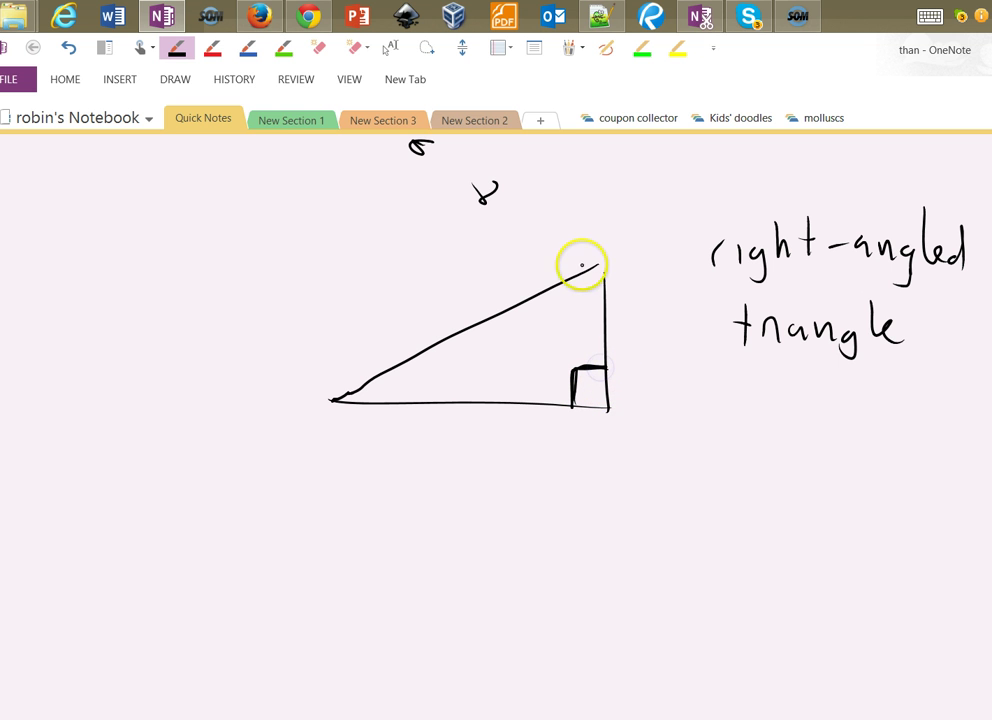
pyautogui.moveTo(594, 266); pyautogui.dragTo(604, 261)
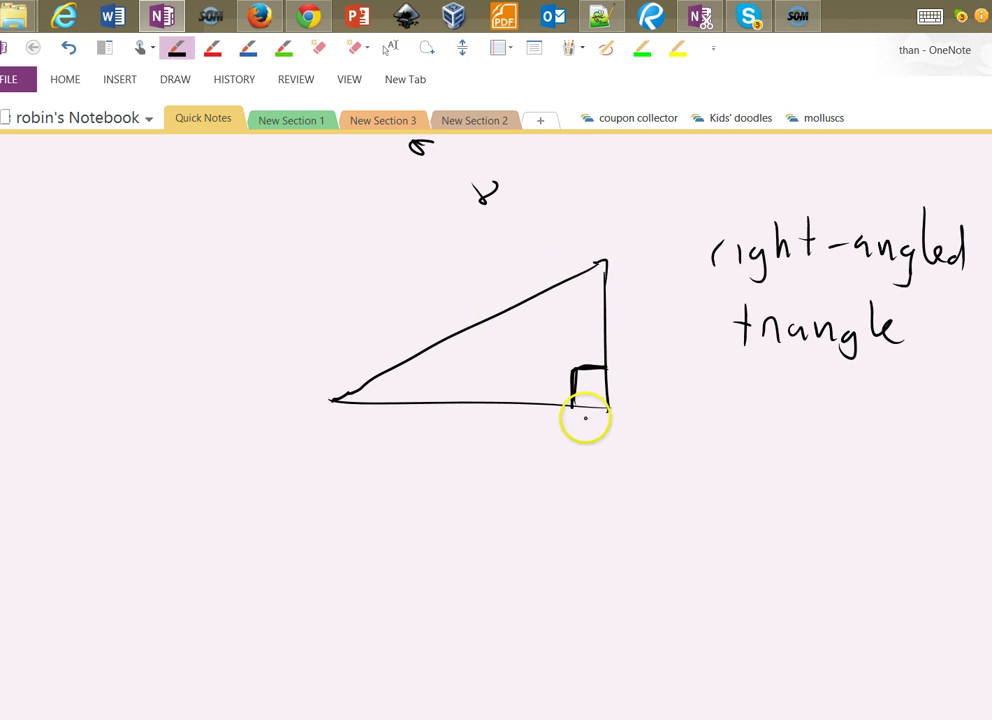
pyautogui.moveTo(356, 389); pyautogui.dragTo(326, 401)
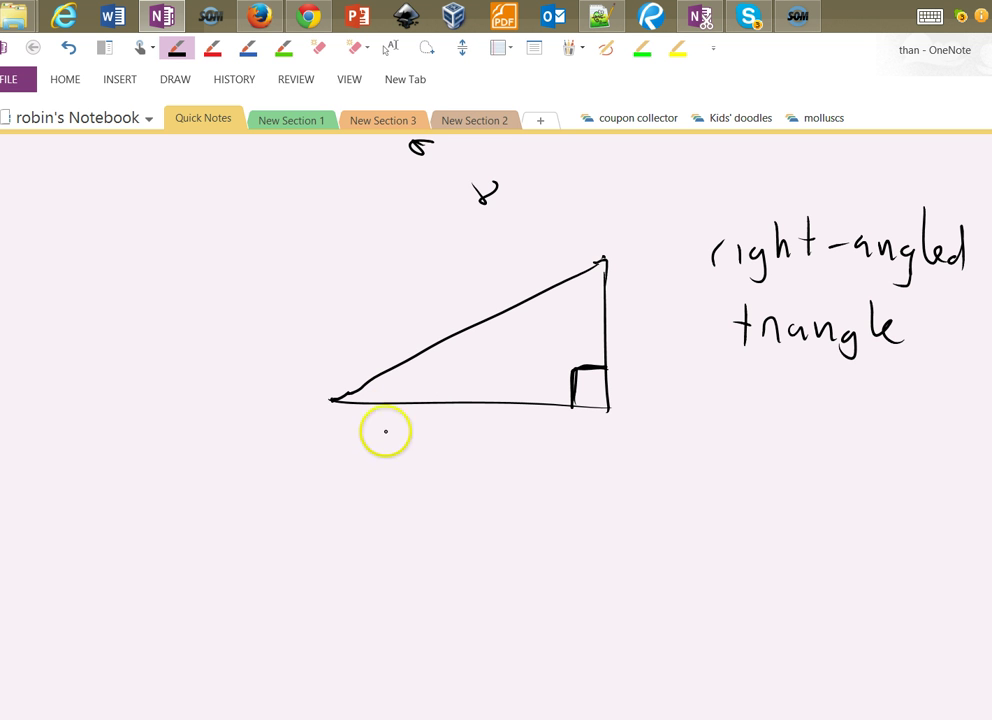
# Handwrite 'horiz' under the base and 'vertical' beside the upright side.
pyautogui.moveTo(388, 418)
pyautogui.mouseDown()
pyautogui.moveTo(403, 447)
pyautogui.moveTo(464, 449)
pyautogui.mouseUp()
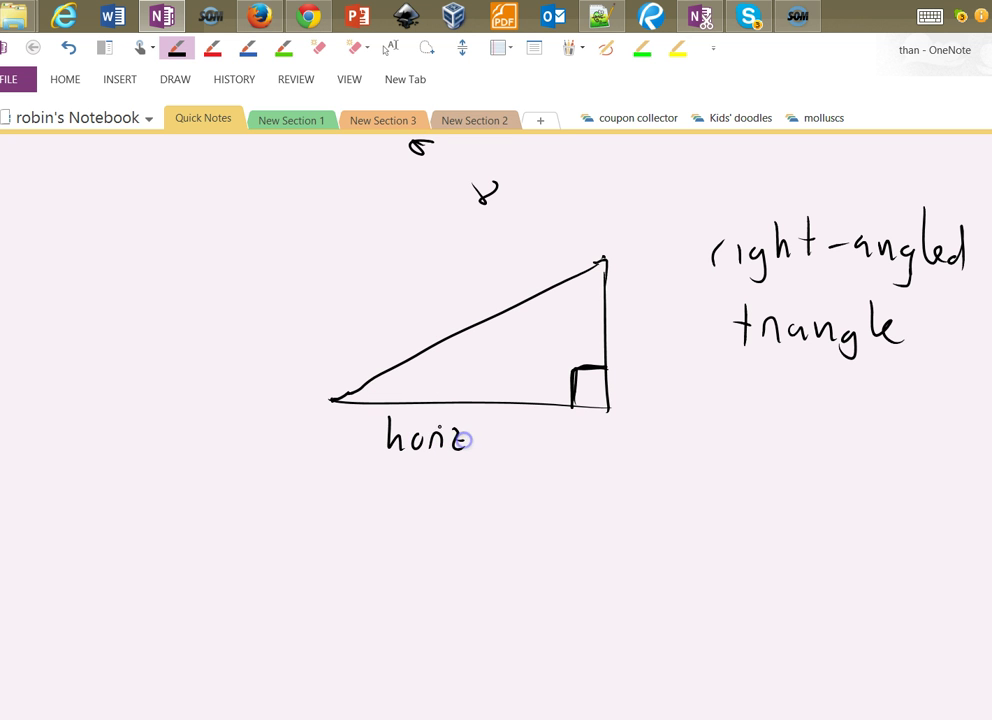
pyautogui.moveTo(614, 325)
pyautogui.mouseDown()
pyautogui.moveTo(612, 306)
pyautogui.moveTo(648, 308)
pyautogui.mouseUp()
pyautogui.moveTo(652, 288); pyautogui.dragTo(654, 322)
pyautogui.moveTo(645, 302); pyautogui.dragTo(697, 318)
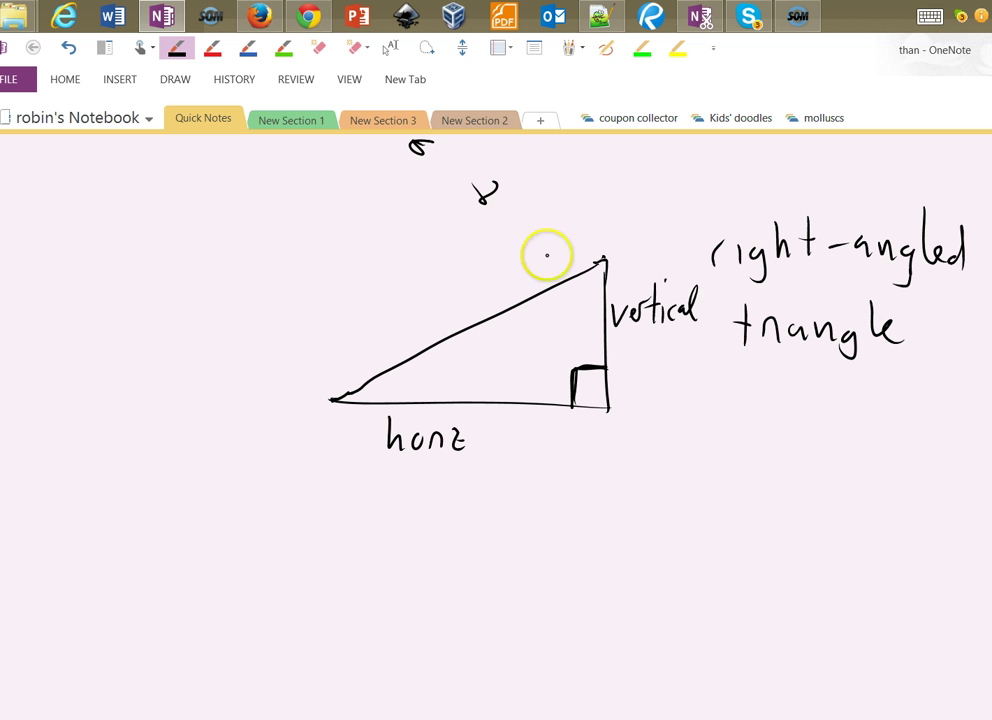
pyautogui.click(330, 400)
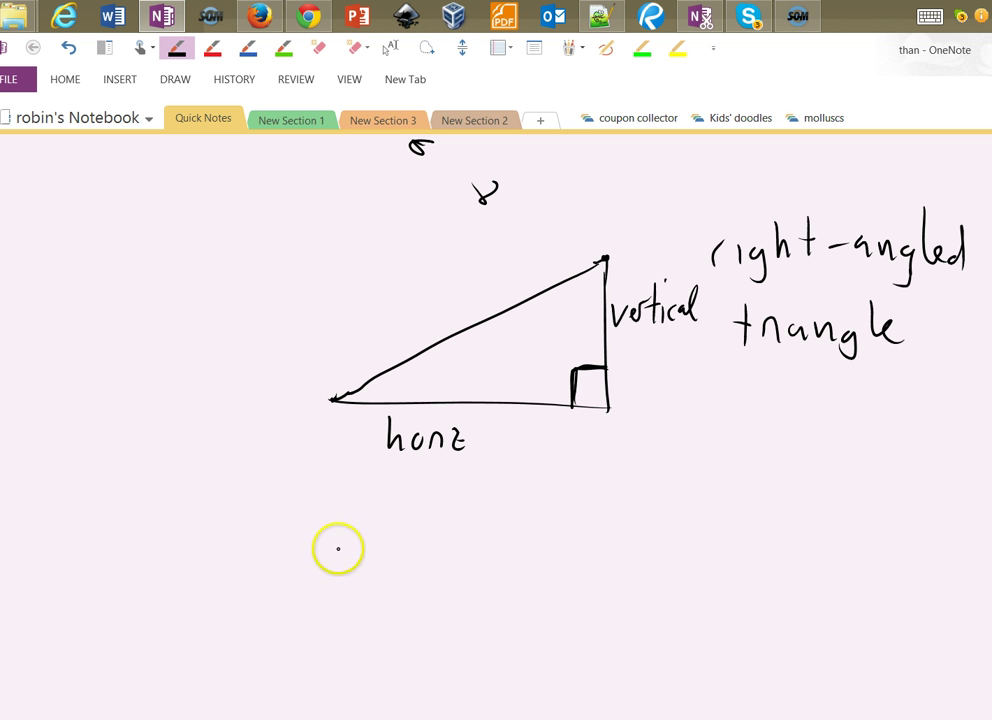
# Draw three smaller right triangles below the first, marking each right angle.
pyautogui.moveTo(344, 512)
pyautogui.mouseDown()
pyautogui.moveTo(343, 629)
pyautogui.moveTo(262, 633)
pyautogui.moveTo(335, 498)
pyautogui.moveTo(345, 520)
pyautogui.mouseUp()
pyautogui.moveTo(693, 558)
pyautogui.mouseDown()
pyautogui.moveTo(600, 600)
pyautogui.moveTo(473, 591)
pyautogui.mouseUp()
pyautogui.moveTo(693, 553); pyautogui.dragTo(472, 589)
pyautogui.moveTo(343, 601); pyautogui.dragTo(327, 629)
pyautogui.moveTo(691, 581); pyautogui.dragTo(672, 605)
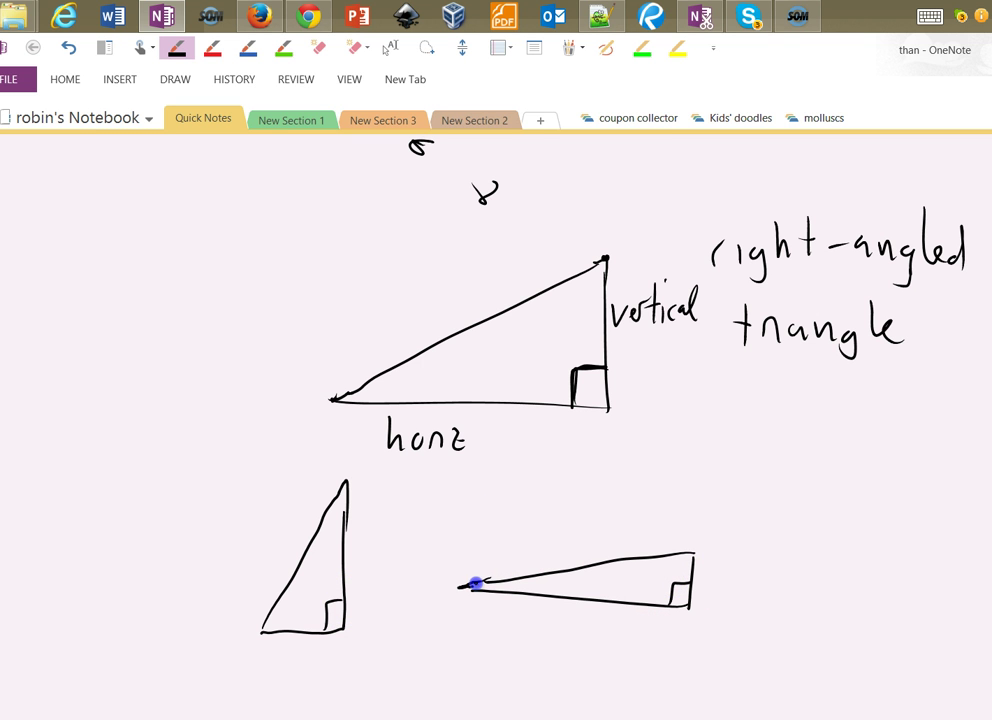
pyautogui.moveTo(899, 505)
pyautogui.mouseDown()
pyautogui.moveTo(870, 613)
pyautogui.moveTo(880, 497)
pyautogui.mouseUp()
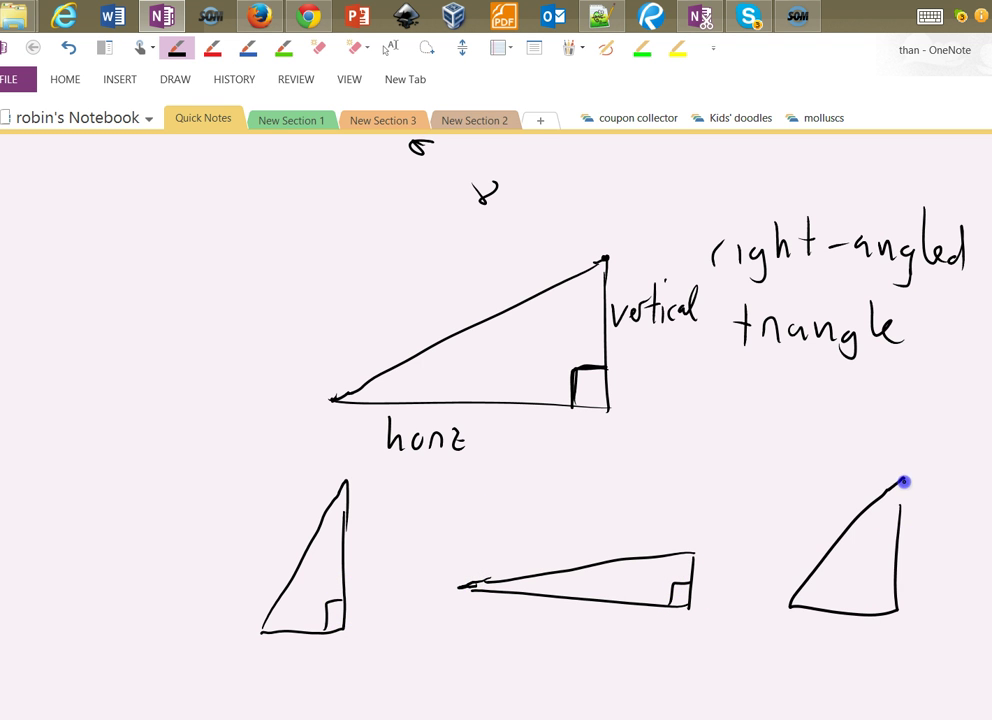
pyautogui.moveTo(892, 580); pyautogui.dragTo(870, 606)
pyautogui.moveTo(887, 668); pyautogui.dragTo(888, 636)
# Ink upward arrows under the triangles and write 'Standard form.' beneath them.
pyautogui.moveTo(677, 662); pyautogui.dragTo(681, 632)
pyautogui.moveTo(343, 680); pyautogui.dragTo(341, 650)
pyautogui.moveTo(680, 631); pyautogui.dragTo(681, 617)
pyautogui.scroll(-2, 201, 259)
pyautogui.moveTo(477, 476)
pyautogui.mouseDown()
pyautogui.moveTo(476, 514)
pyautogui.moveTo(500, 462)
pyautogui.mouseUp()
pyautogui.moveTo(529, 509)
pyautogui.mouseDown()
pyautogui.moveTo(565, 469)
pyautogui.moveTo(585, 505)
pyautogui.moveTo(609, 500)
pyautogui.moveTo(630, 470)
pyautogui.moveTo(661, 547)
pyautogui.mouseUp()
pyautogui.moveTo(686, 492); pyautogui.dragTo(690, 500)
pyautogui.moveTo(697, 506); pyautogui.dragTo(710, 495)
pyautogui.scroll(-1, 184, 449)
pyautogui.scroll(1, 214, 494)
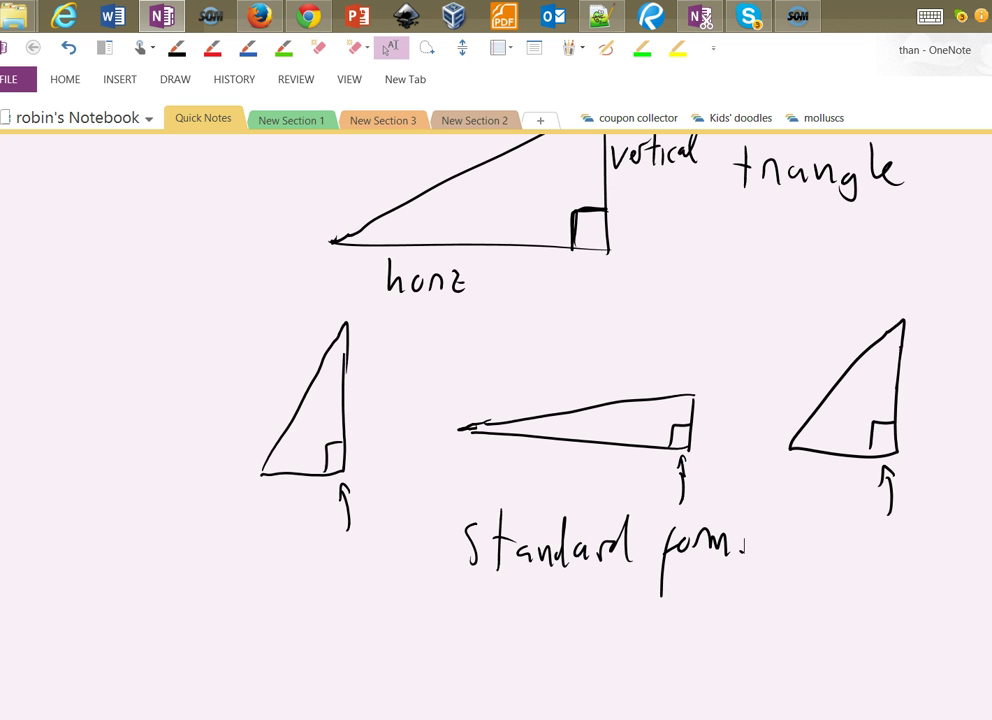
pyautogui.click(154, 220)
# Draw a triangle with its right angle lower-left, a looped arrow, and its standard-form redraw.
pyautogui.scroll(-2, 153, 300)
pyautogui.scroll(-1, 151, 291)
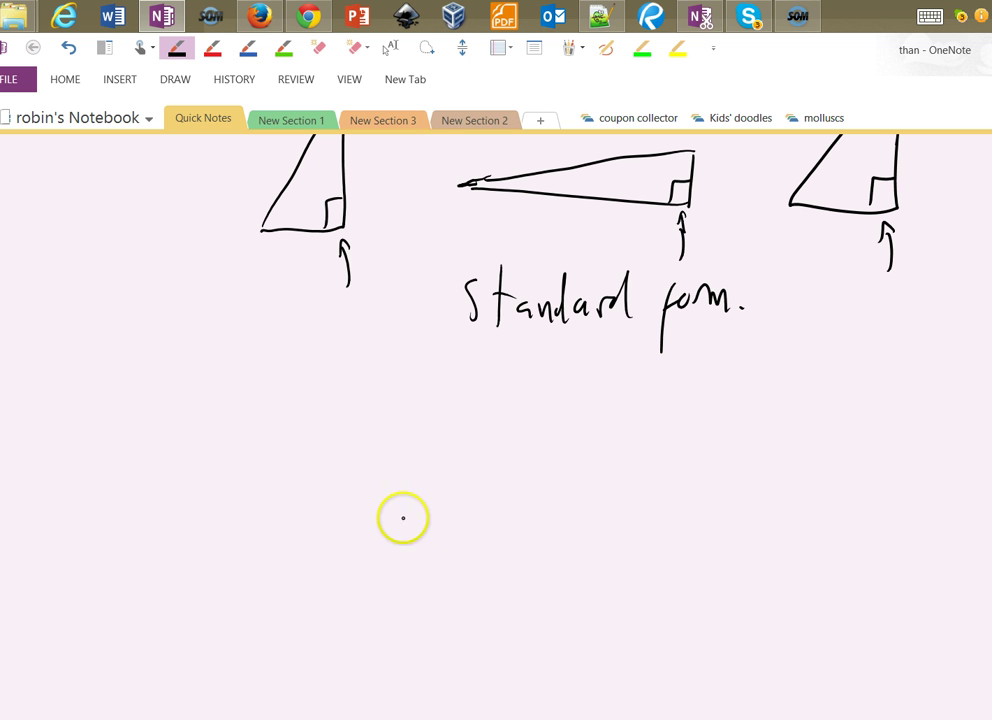
pyautogui.moveTo(410, 518)
pyautogui.mouseDown()
pyautogui.moveTo(221, 525)
pyautogui.moveTo(233, 422)
pyautogui.moveTo(255, 433)
pyautogui.moveTo(232, 420)
pyautogui.mouseUp()
pyautogui.moveTo(248, 491)
pyautogui.mouseDown()
pyautogui.moveTo(250, 527)
pyautogui.moveTo(221, 489)
pyautogui.mouseUp()
pyautogui.moveTo(404, 465); pyautogui.dragTo(565, 454)
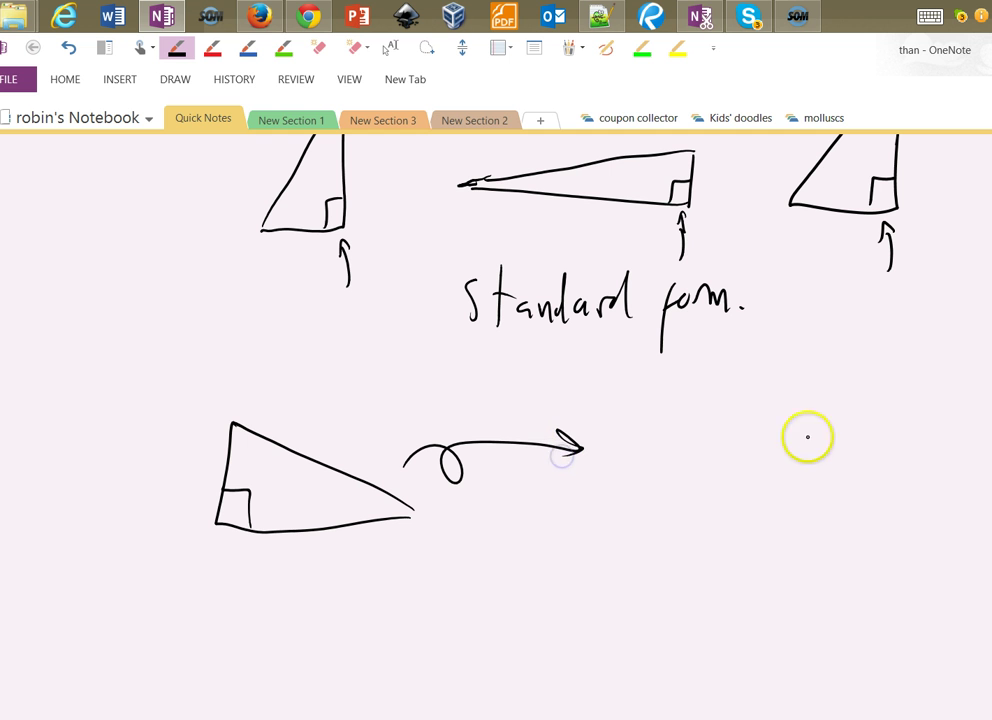
pyautogui.moveTo(832, 400)
pyautogui.mouseDown()
pyautogui.moveTo(687, 515)
pyautogui.moveTo(650, 512)
pyautogui.mouseUp()
pyautogui.moveTo(650, 512); pyautogui.dragTo(837, 394)
pyautogui.moveTo(821, 483); pyautogui.dragTo(795, 485)
pyautogui.moveTo(795, 485); pyautogui.dragTo(797, 523)
# Draw a tilted triangle with its right angle on top, an arrow, and its standard-form version.
pyautogui.scroll(-3, 157, 360)
pyautogui.moveTo(175, 560)
pyautogui.mouseDown()
pyautogui.moveTo(403, 582)
pyautogui.moveTo(418, 597)
pyautogui.mouseUp()
pyautogui.moveTo(410, 585)
pyautogui.mouseDown()
pyautogui.moveTo(221, 456)
pyautogui.moveTo(150, 553)
pyautogui.moveTo(185, 558)
pyautogui.mouseUp()
pyautogui.moveTo(210, 465); pyautogui.dragTo(248, 459)
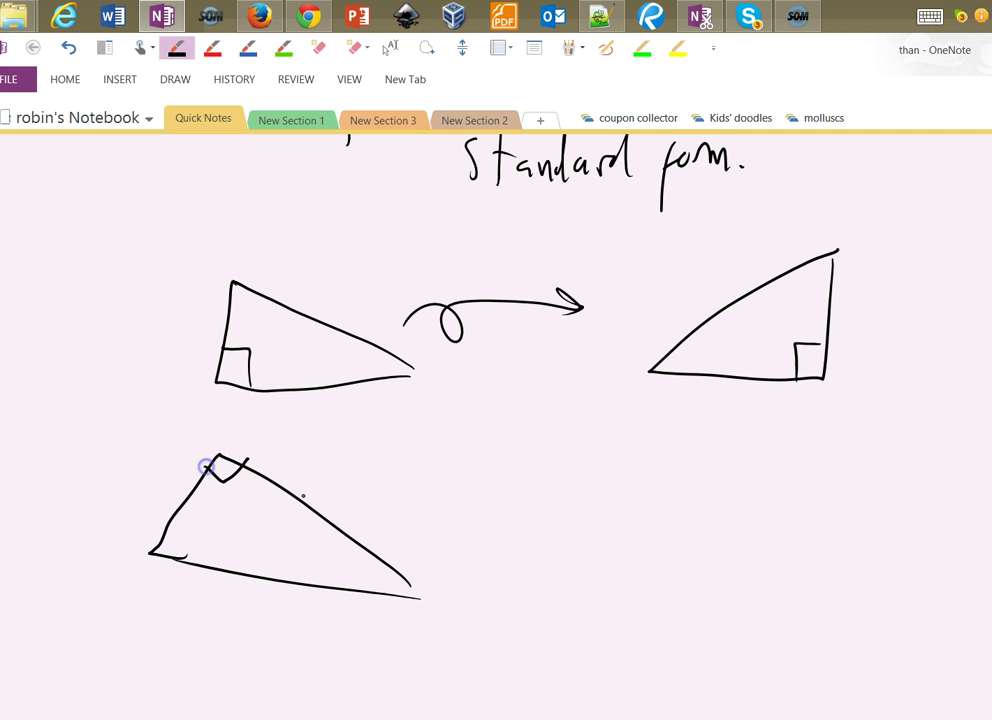
pyautogui.moveTo(441, 511)
pyautogui.mouseDown()
pyautogui.moveTo(517, 536)
pyautogui.moveTo(655, 491)
pyautogui.moveTo(640, 496)
pyautogui.mouseUp()
pyautogui.moveTo(893, 483)
pyautogui.mouseDown()
pyautogui.moveTo(886, 591)
pyautogui.moveTo(866, 442)
pyautogui.moveTo(887, 547)
pyautogui.mouseUp()
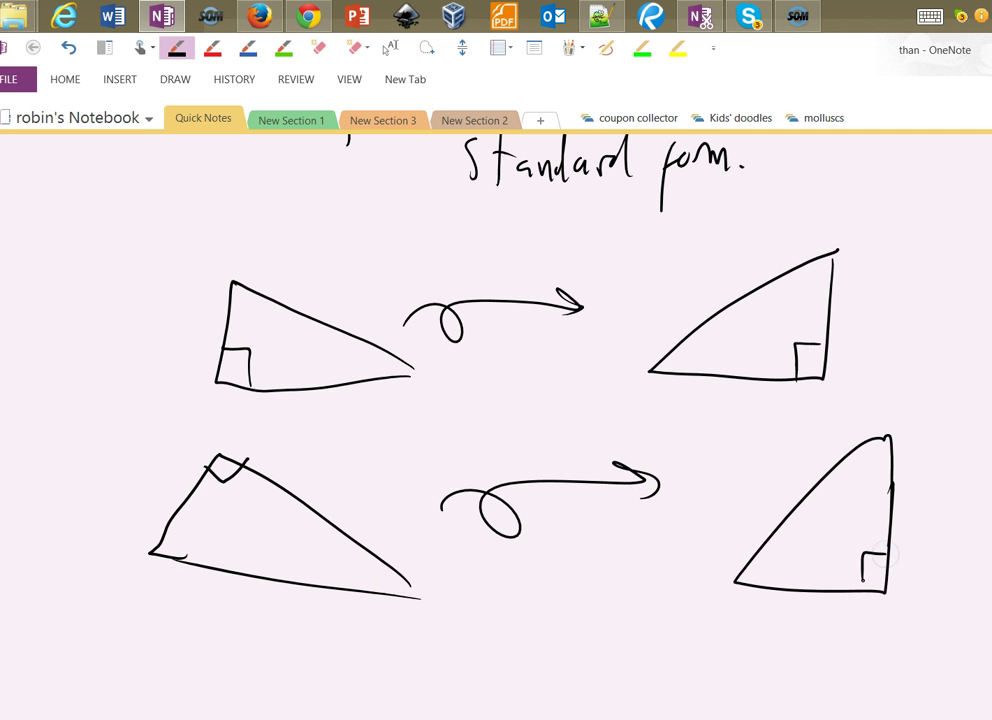
pyautogui.scroll(-2, 201, 330)
pyautogui.moveTo(418, 478)
pyautogui.mouseDown()
pyautogui.moveTo(321, 584)
pyautogui.moveTo(415, 460)
pyautogui.mouseUp()
pyautogui.moveTo(426, 543); pyautogui.dragTo(399, 568)
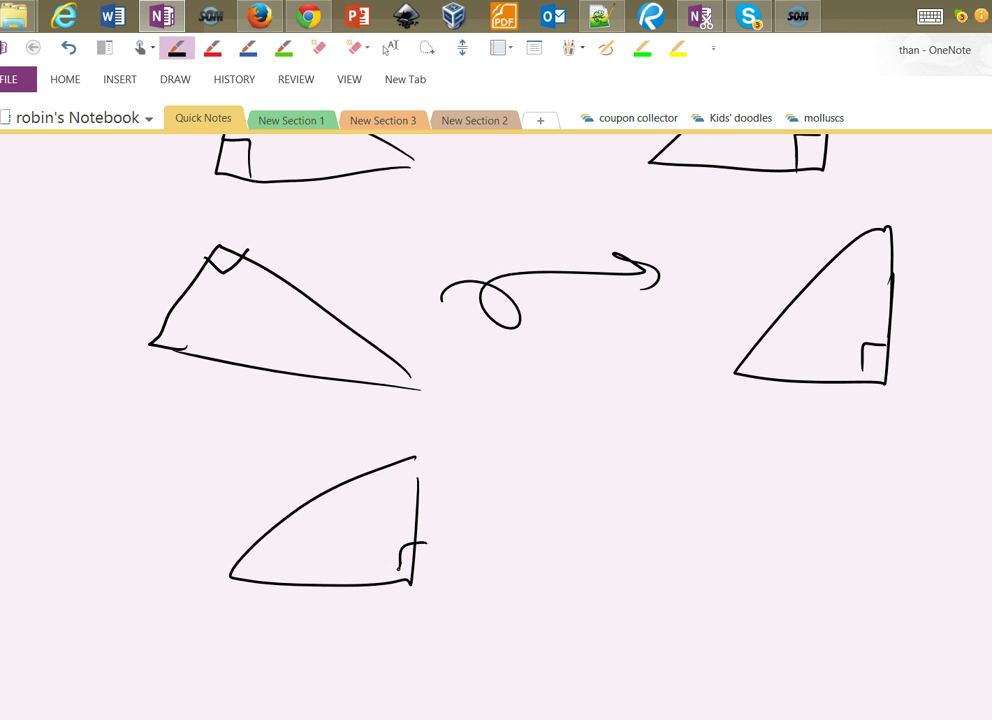
pyautogui.scroll(-2, 101, 523)
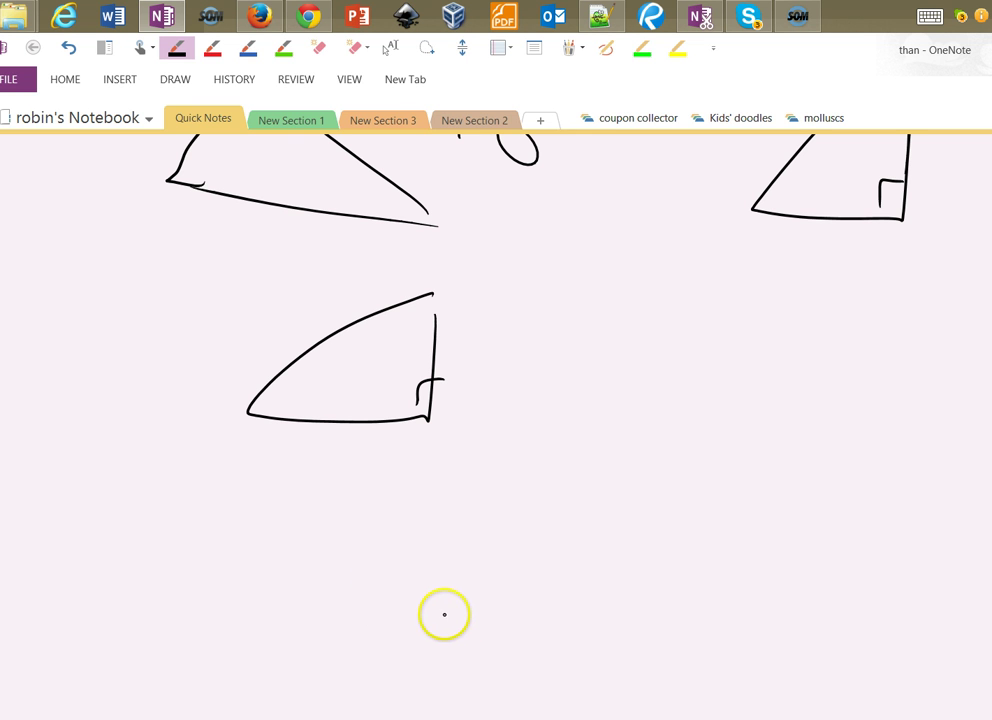
# Draw an upside-down right triangle with a looped arrow to its standard-form redraw.
pyautogui.moveTo(478, 543); pyautogui.dragTo(275, 538)
pyautogui.moveTo(478, 543)
pyautogui.mouseDown()
pyautogui.moveTo(467, 627)
pyautogui.moveTo(285, 537)
pyautogui.moveTo(464, 558)
pyautogui.mouseUp()
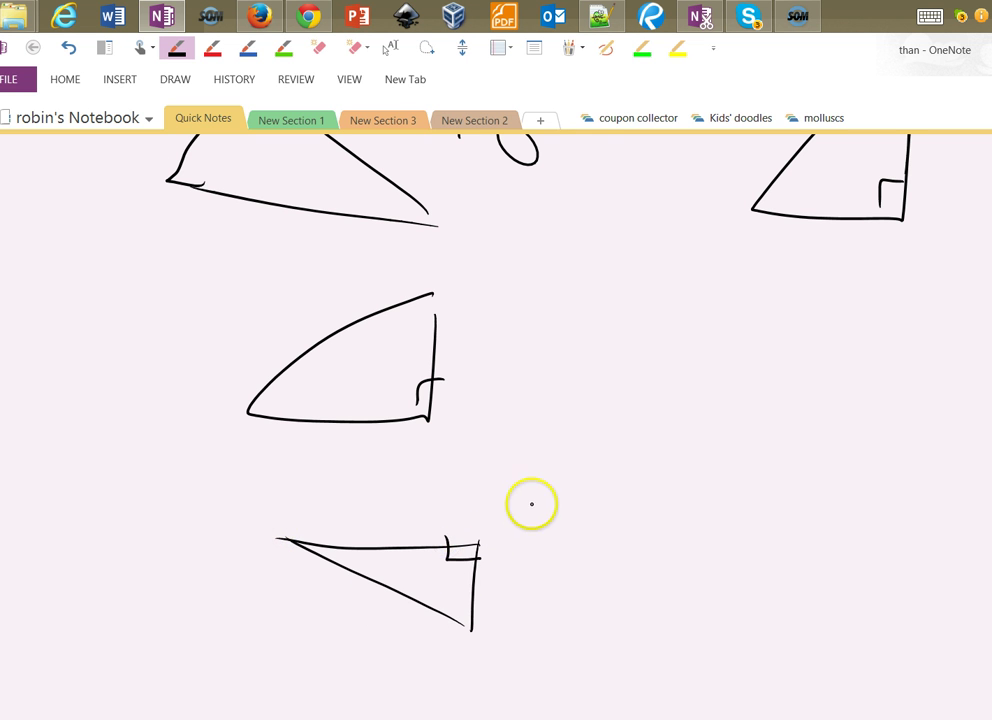
pyautogui.moveTo(514, 525)
pyautogui.mouseDown()
pyautogui.moveTo(735, 487)
pyautogui.moveTo(712, 502)
pyautogui.mouseUp()
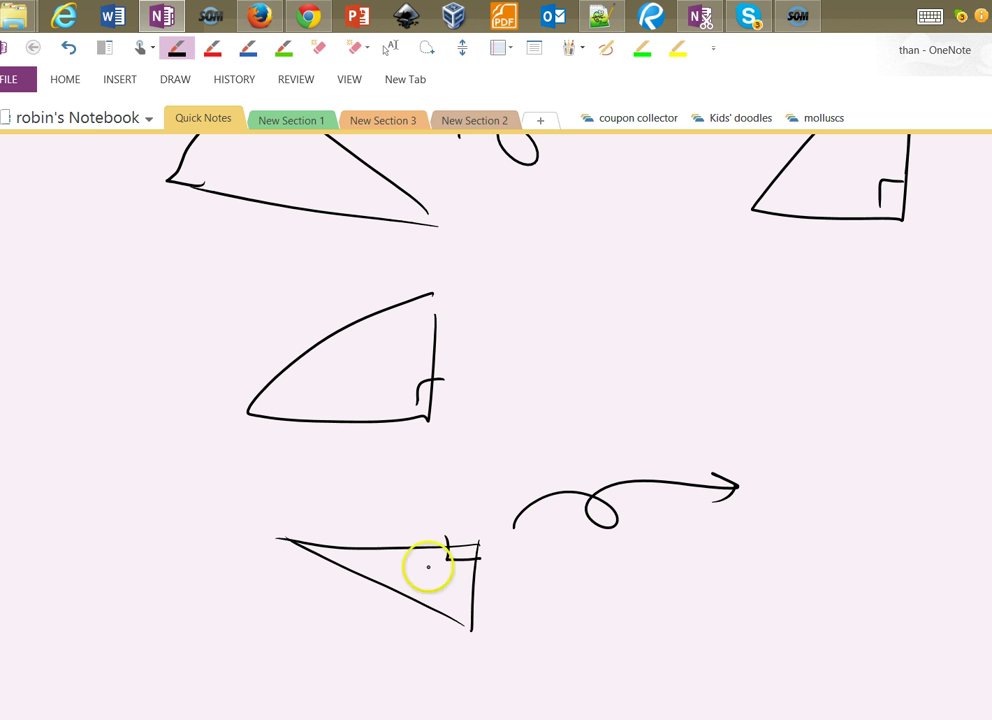
pyautogui.click(478, 622)
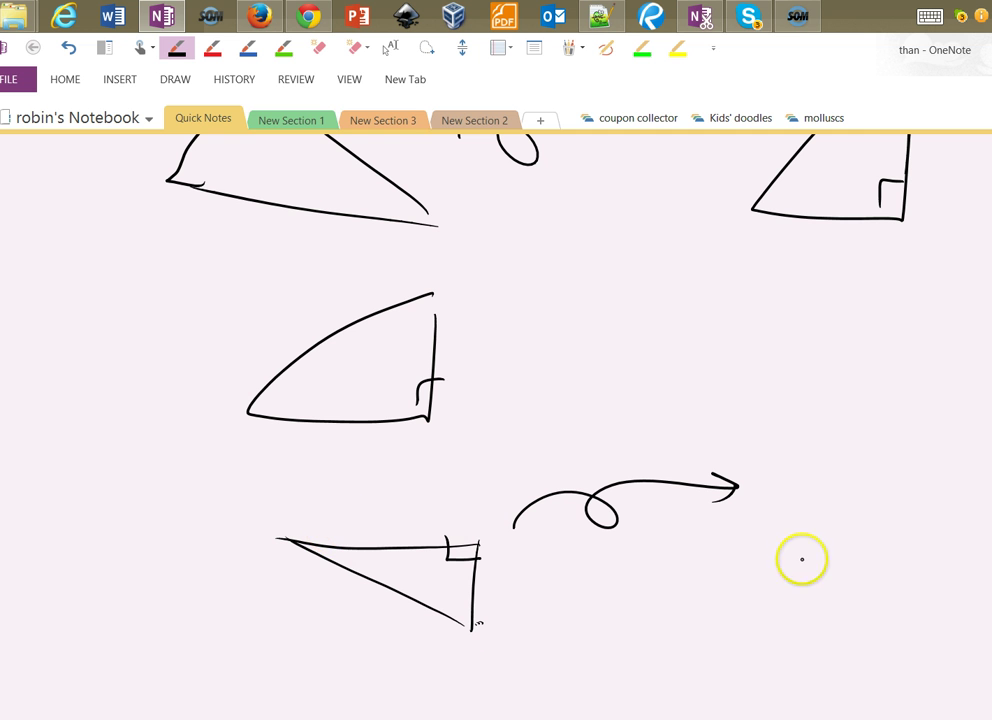
pyautogui.moveTo(802, 558)
pyautogui.mouseDown()
pyautogui.moveTo(919, 561)
pyautogui.moveTo(928, 487)
pyautogui.moveTo(799, 558)
pyautogui.mouseUp()
pyautogui.moveTo(921, 531); pyautogui.dragTo(898, 553)
# Draw a tall thin right triangle, a curly arrow, and its upright standard-form version.
pyautogui.scroll(-3, 206, 301)
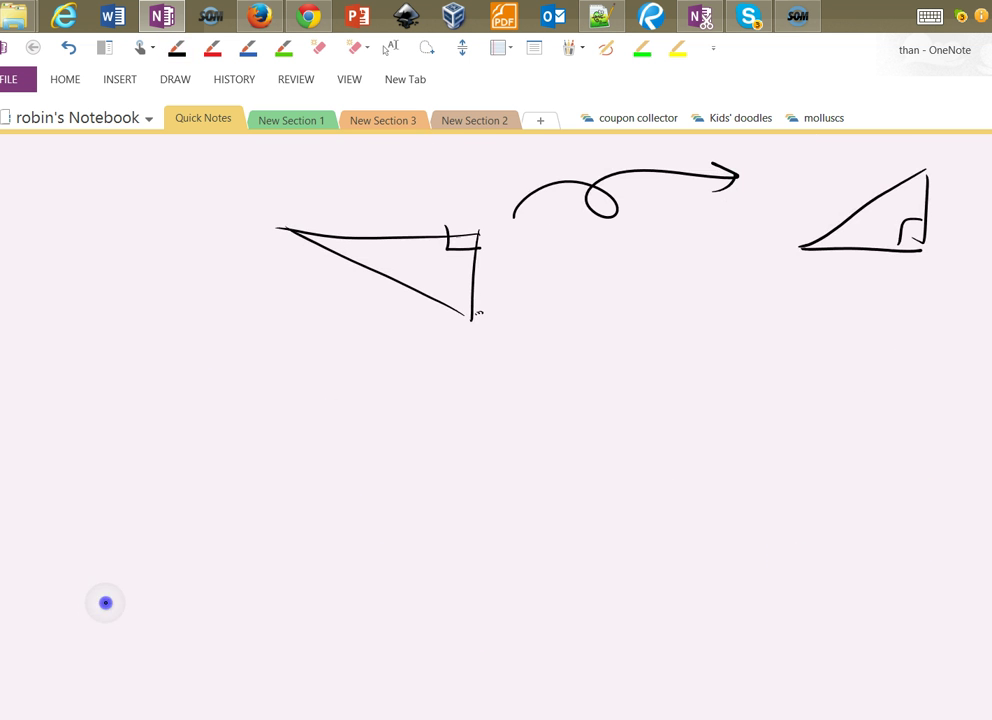
pyautogui.moveTo(401, 622)
pyautogui.mouseDown()
pyautogui.moveTo(410, 392)
pyautogui.moveTo(350, 370)
pyautogui.mouseUp()
pyautogui.moveTo(406, 626)
pyautogui.mouseDown()
pyautogui.moveTo(341, 369)
pyautogui.moveTo(408, 396)
pyautogui.mouseUp()
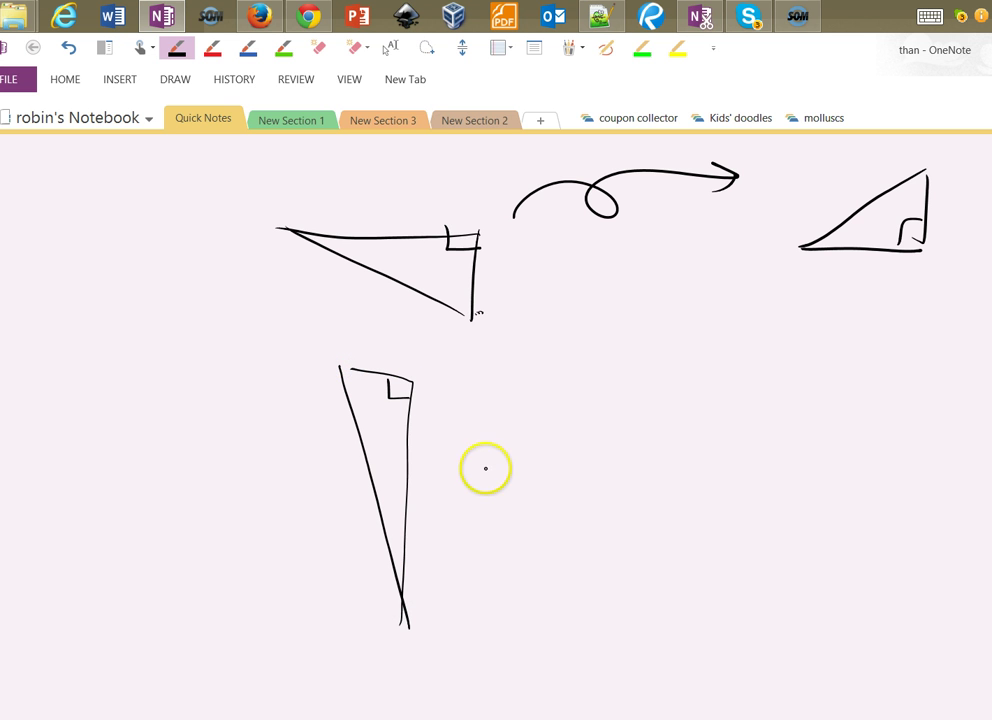
pyautogui.moveTo(487, 465)
pyautogui.mouseDown()
pyautogui.moveTo(578, 510)
pyautogui.moveTo(691, 465)
pyautogui.mouseUp()
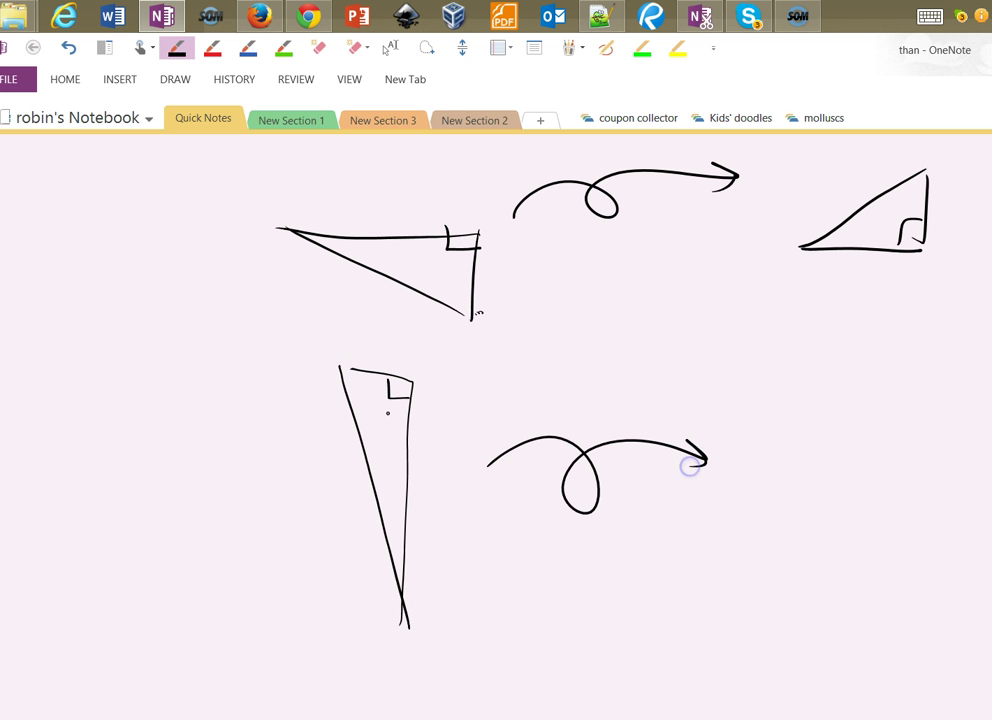
pyautogui.moveTo(404, 366); pyautogui.dragTo(338, 369)
pyautogui.moveTo(773, 563)
pyautogui.mouseDown()
pyautogui.moveTo(914, 561)
pyautogui.moveTo(908, 308)
pyautogui.moveTo(784, 558)
pyautogui.mouseUp()
pyautogui.moveTo(908, 516); pyautogui.dragTo(887, 548)
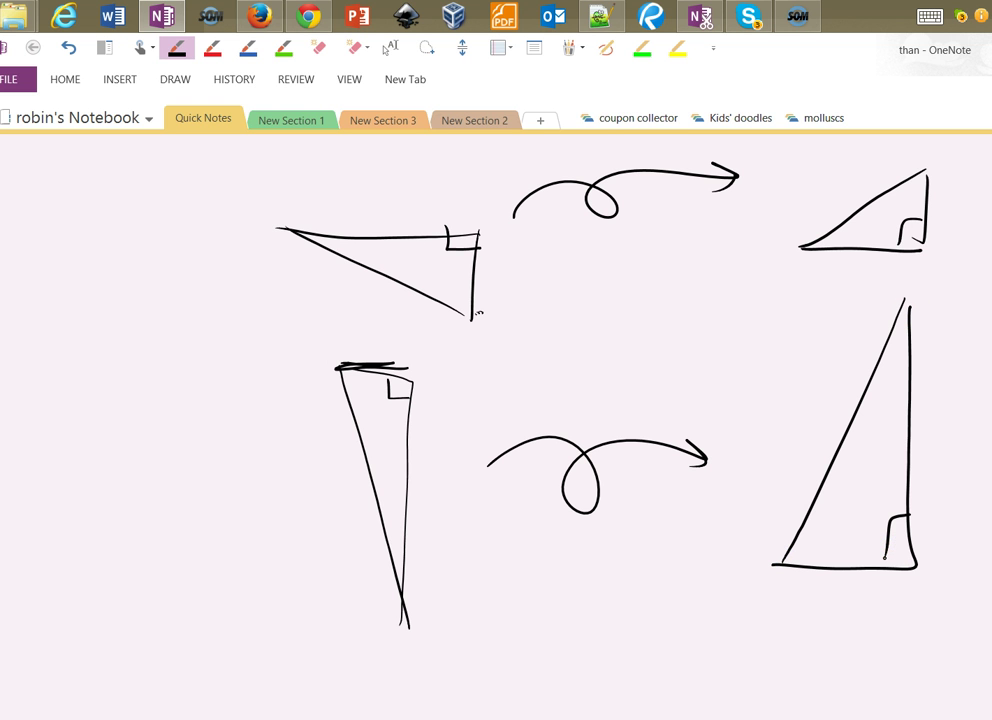
# Handwrite 'golden rule:' below the triangles.
pyautogui.scroll(-3, 228, 496)
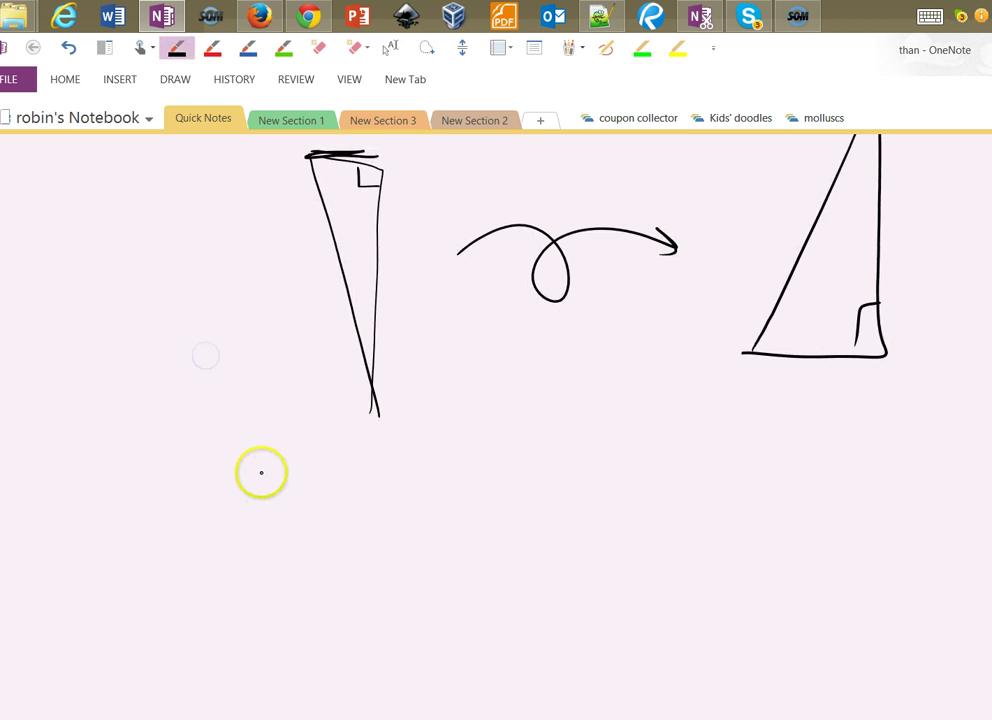
pyautogui.moveTo(265, 471)
pyautogui.mouseDown()
pyautogui.moveTo(263, 530)
pyautogui.moveTo(240, 540)
pyautogui.mouseUp()
pyautogui.moveTo(294, 462)
pyautogui.mouseDown()
pyautogui.moveTo(308, 484)
pyautogui.moveTo(345, 485)
pyautogui.moveTo(433, 462)
pyautogui.moveTo(462, 466)
pyautogui.mouseUp()
pyautogui.moveTo(476, 448); pyautogui.dragTo(475, 467)
pyautogui.click(479, 477)
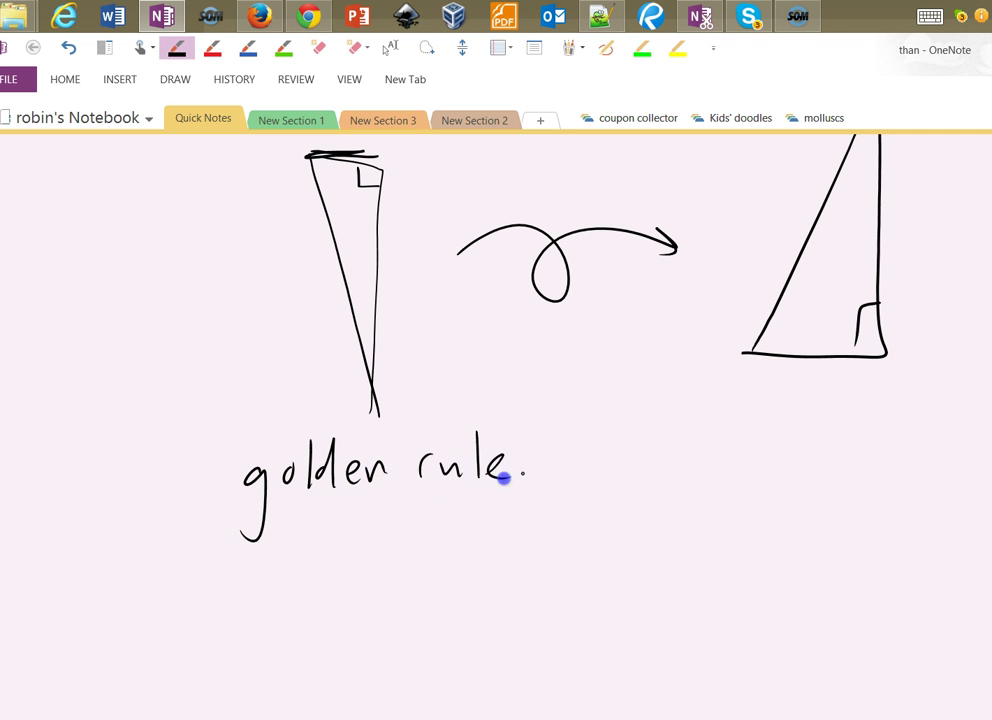
pyautogui.click(530, 463)
# Write 'always turn your' on the next line, striking out a mistaken word.
pyautogui.moveTo(358, 553); pyautogui.dragTo(360, 567)
pyautogui.moveTo(378, 540)
pyautogui.mouseDown()
pyautogui.moveTo(380, 566)
pyautogui.moveTo(420, 566)
pyautogui.mouseUp()
pyautogui.moveTo(432, 552); pyautogui.dragTo(438, 556)
pyautogui.moveTo(450, 601); pyautogui.dragTo(447, 605)
pyautogui.moveTo(483, 538); pyautogui.dragTo(474, 562)
pyautogui.moveTo(538, 514)
pyautogui.mouseDown()
pyautogui.moveTo(536, 551)
pyautogui.moveTo(549, 528)
pyautogui.mouseUp()
pyautogui.moveTo(556, 550); pyautogui.dragTo(576, 532)
pyautogui.moveTo(579, 538)
pyautogui.mouseDown()
pyautogui.moveTo(580, 553)
pyautogui.moveTo(592, 538)
pyautogui.mouseUp()
pyautogui.moveTo(636, 498); pyautogui.dragTo(633, 552)
pyautogui.moveTo(626, 521)
pyautogui.mouseDown()
pyautogui.moveTo(651, 520)
pyautogui.moveTo(676, 546)
pyautogui.mouseUp()
pyautogui.moveTo(682, 546)
pyautogui.mouseDown()
pyautogui.moveTo(698, 528)
pyautogui.moveTo(778, 553)
pyautogui.mouseUp()
pyautogui.moveTo(796, 513); pyautogui.dragTo(775, 568)
pyautogui.moveTo(812, 522)
pyautogui.mouseDown()
pyautogui.moveTo(850, 542)
pyautogui.moveTo(862, 506)
pyautogui.mouseUp()
# Finish the rule with 'triangle into Standard form' in black ink.
pyautogui.moveTo(618, 582); pyautogui.dragTo(616, 614)
pyautogui.moveTo(607, 598)
pyautogui.mouseDown()
pyautogui.moveTo(648, 589)
pyautogui.moveTo(659, 610)
pyautogui.mouseUp()
pyautogui.moveTo(682, 596)
pyautogui.mouseDown()
pyautogui.moveTo(691, 609)
pyautogui.moveTo(748, 595)
pyautogui.mouseUp()
pyautogui.moveTo(748, 595); pyautogui.dragTo(818, 619)
pyautogui.moveTo(826, 620)
pyautogui.mouseDown()
pyautogui.moveTo(863, 618)
pyautogui.moveTo(874, 595)
pyautogui.mouseUp()
pyautogui.moveTo(880, 600); pyautogui.dragTo(882, 601)
pyautogui.click(830, 565)
pyautogui.click(390, 47)
pyautogui.scroll(-3, 320, 410)
pyautogui.click(177, 47)
pyautogui.moveTo(528, 520); pyautogui.dragTo(512, 556)
pyautogui.moveTo(540, 516)
pyautogui.mouseDown()
pyautogui.moveTo(542, 558)
pyautogui.moveTo(556, 533)
pyautogui.mouseUp()
pyautogui.moveTo(568, 540)
pyautogui.mouseDown()
pyautogui.moveTo(629, 567)
pyautogui.moveTo(731, 527)
pyautogui.moveTo(750, 549)
pyautogui.moveTo(774, 540)
pyautogui.mouseUp()
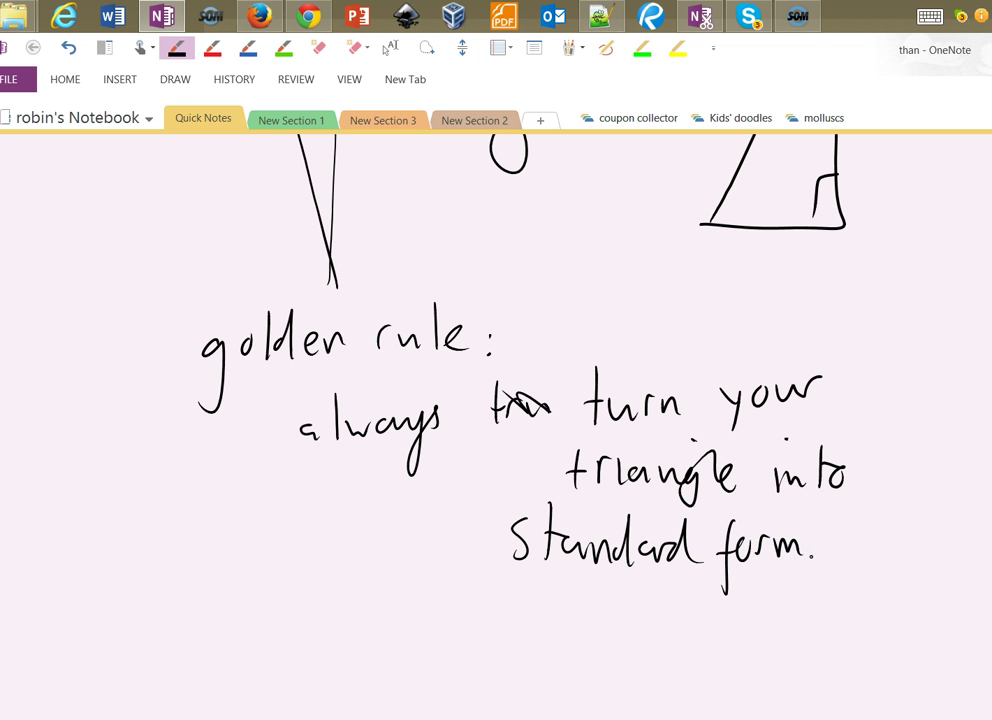
# In black ink, draw a right triangle, a curly arrow, and its boxed standard-form version.
pyautogui.scroll(5, 153, 538)
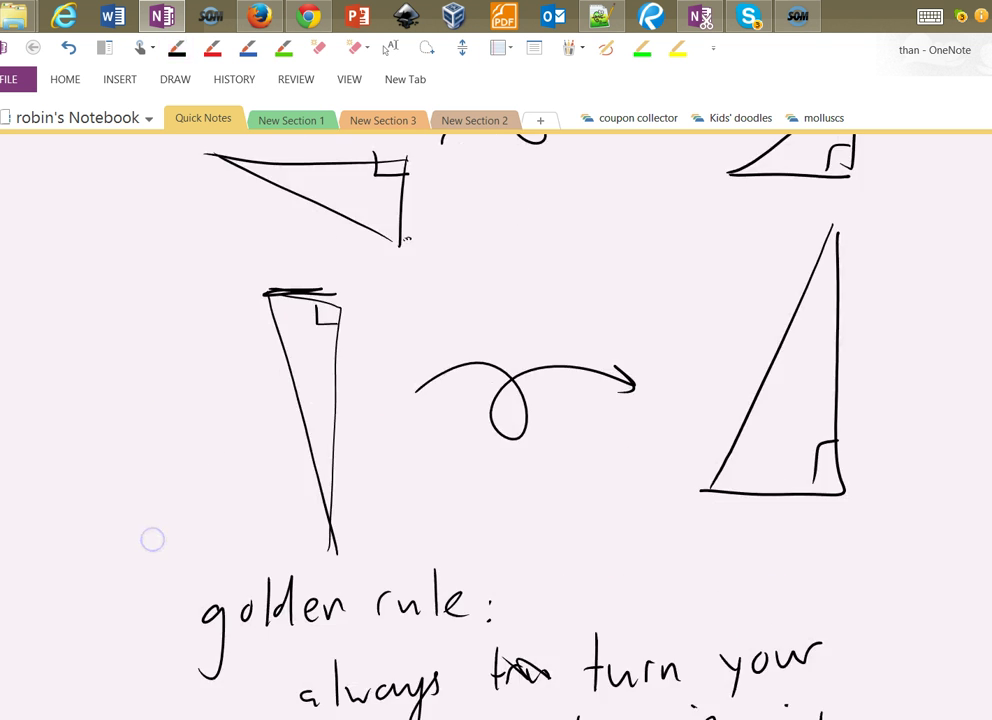
pyautogui.click(390, 47)
pyautogui.scroll(2, 214, 546)
pyautogui.scroll(-7, 214, 546)
pyautogui.click(176, 47)
pyautogui.moveTo(383, 432)
pyautogui.mouseDown()
pyautogui.moveTo(301, 277)
pyautogui.moveTo(137, 275)
pyautogui.mouseUp()
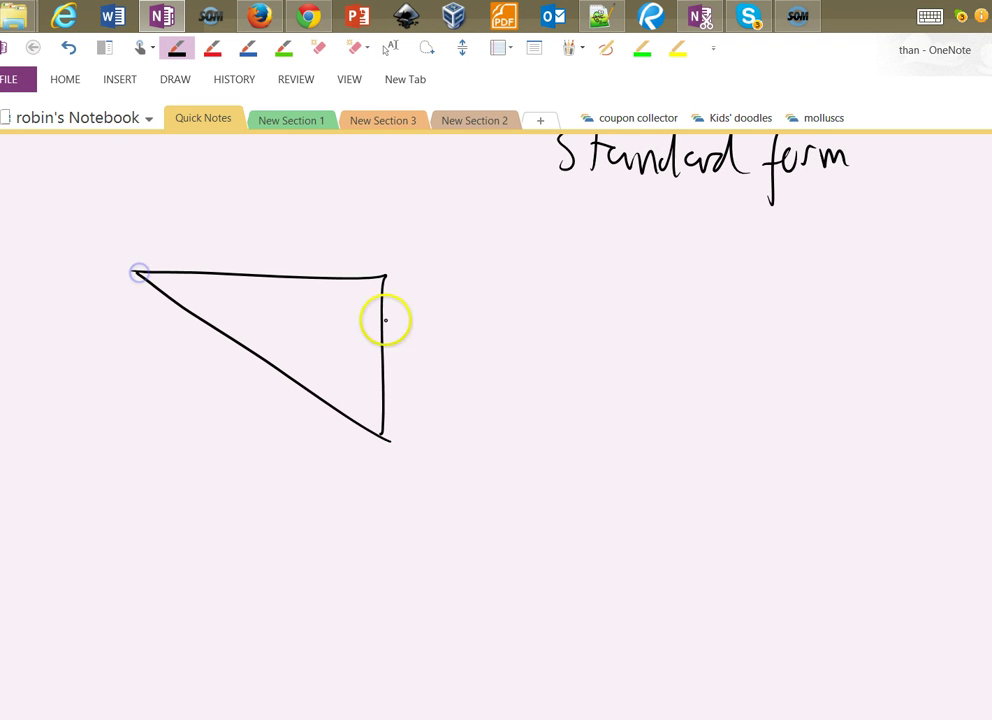
pyautogui.moveTo(383, 319); pyautogui.dragTo(330, 280)
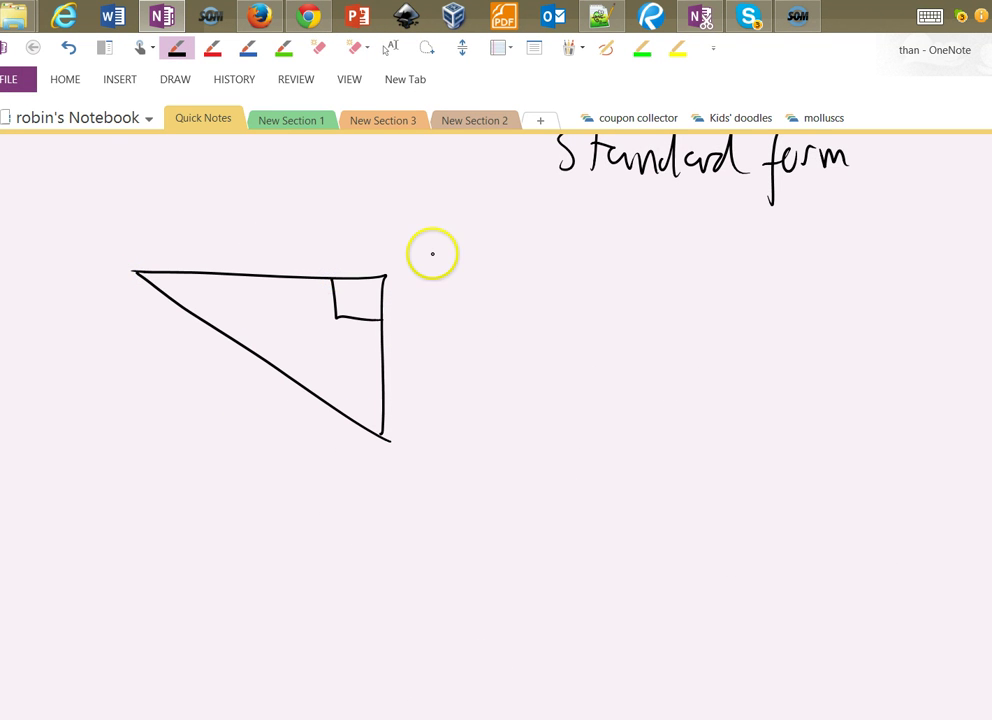
pyautogui.moveTo(463, 352); pyautogui.dragTo(638, 346)
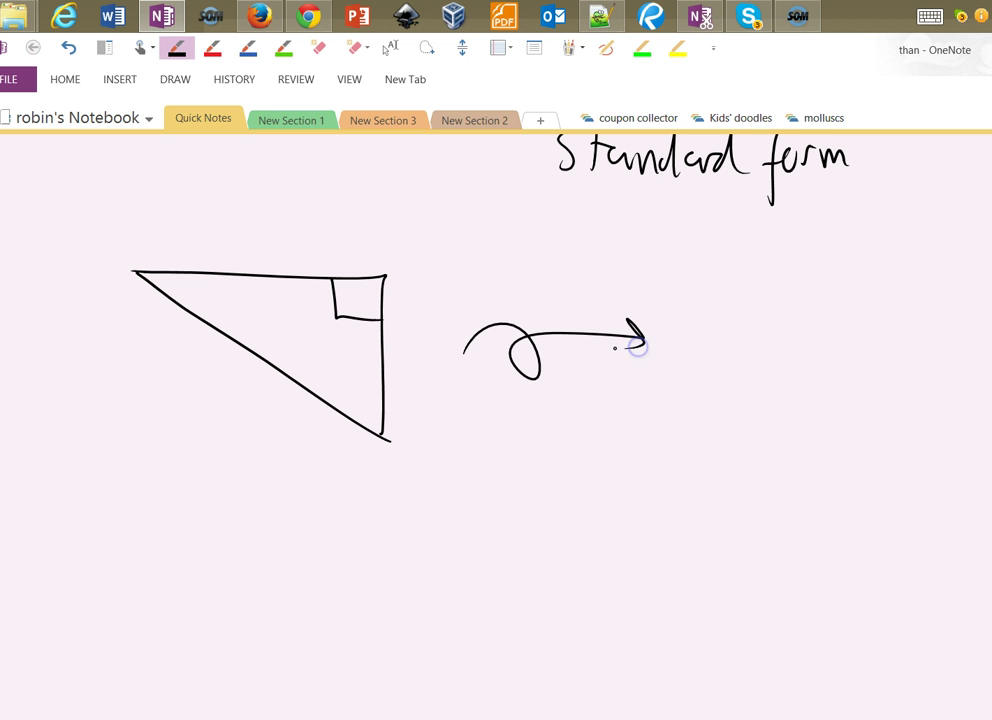
pyautogui.moveTo(691, 416)
pyautogui.mouseDown()
pyautogui.moveTo(892, 294)
pyautogui.moveTo(691, 410)
pyautogui.mouseUp()
pyautogui.moveTo(908, 377); pyautogui.dragTo(868, 410)
# Draw a tilted triangle with a curly arrow to its standard-form version, right angle marked.
pyautogui.scroll(-2, 246, 370)
pyautogui.moveTo(177, 497)
pyautogui.mouseDown()
pyautogui.moveTo(475, 518)
pyautogui.moveTo(253, 348)
pyautogui.moveTo(173, 498)
pyautogui.mouseUp()
pyautogui.moveTo(290, 368)
pyautogui.mouseDown()
pyautogui.moveTo(266, 394)
pyautogui.moveTo(250, 376)
pyautogui.mouseUp()
pyautogui.moveTo(478, 518); pyautogui.dragTo(476, 490)
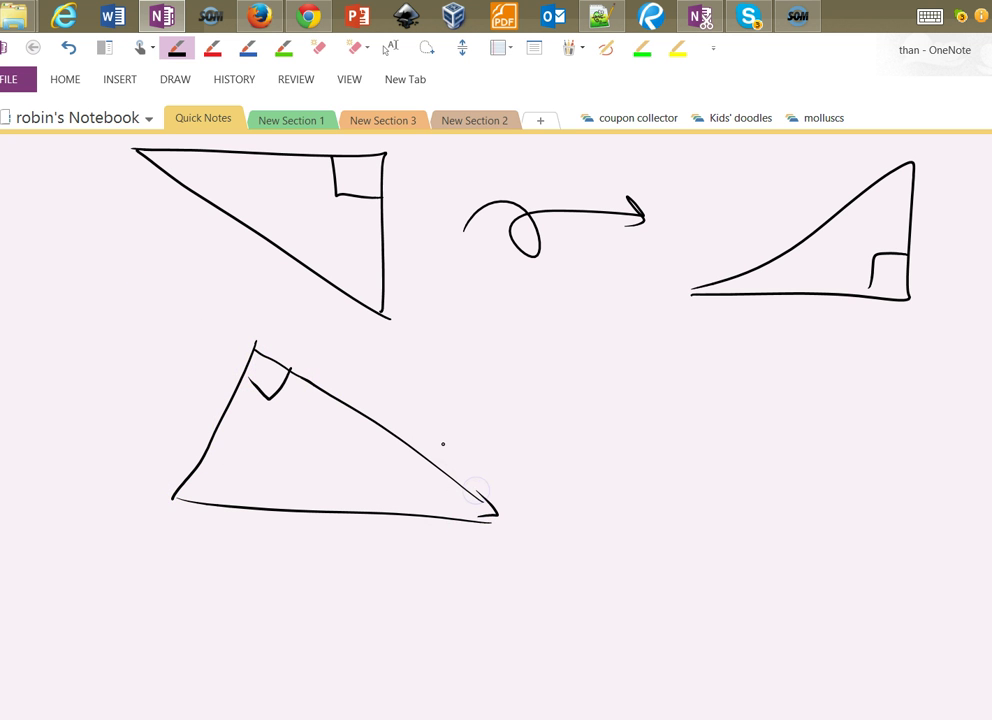
pyautogui.moveTo(463, 408)
pyautogui.mouseDown()
pyautogui.moveTo(505, 445)
pyautogui.moveTo(655, 430)
pyautogui.moveTo(620, 437)
pyautogui.mouseUp()
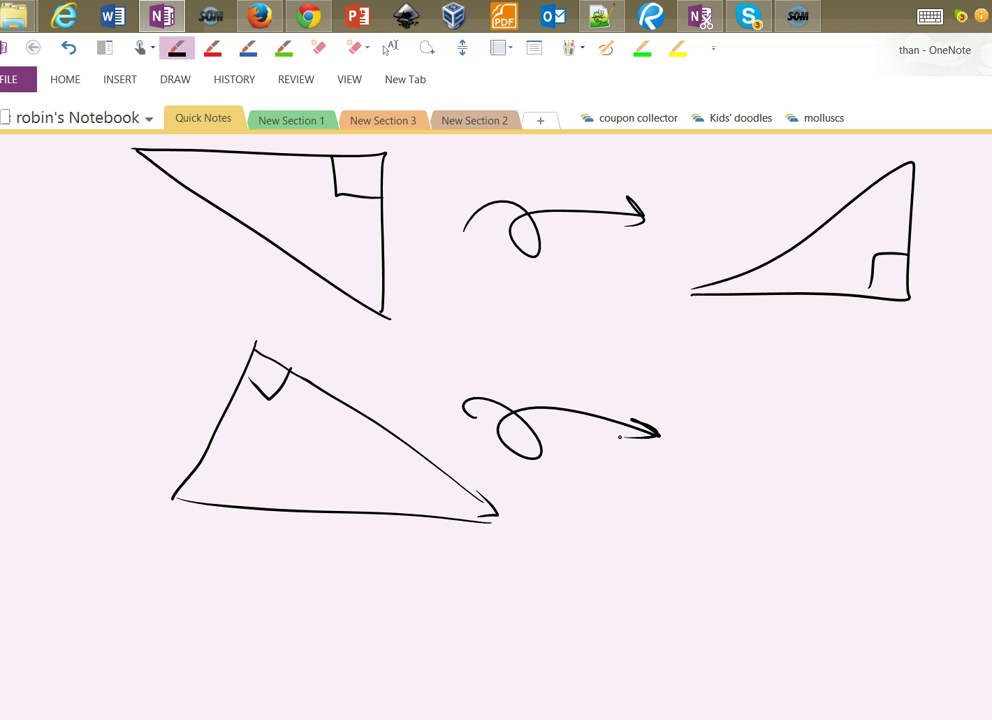
pyautogui.moveTo(906, 366)
pyautogui.mouseDown()
pyautogui.moveTo(731, 509)
pyautogui.moveTo(910, 367)
pyautogui.mouseUp()
pyautogui.moveTo(882, 470); pyautogui.dragTo(858, 497)
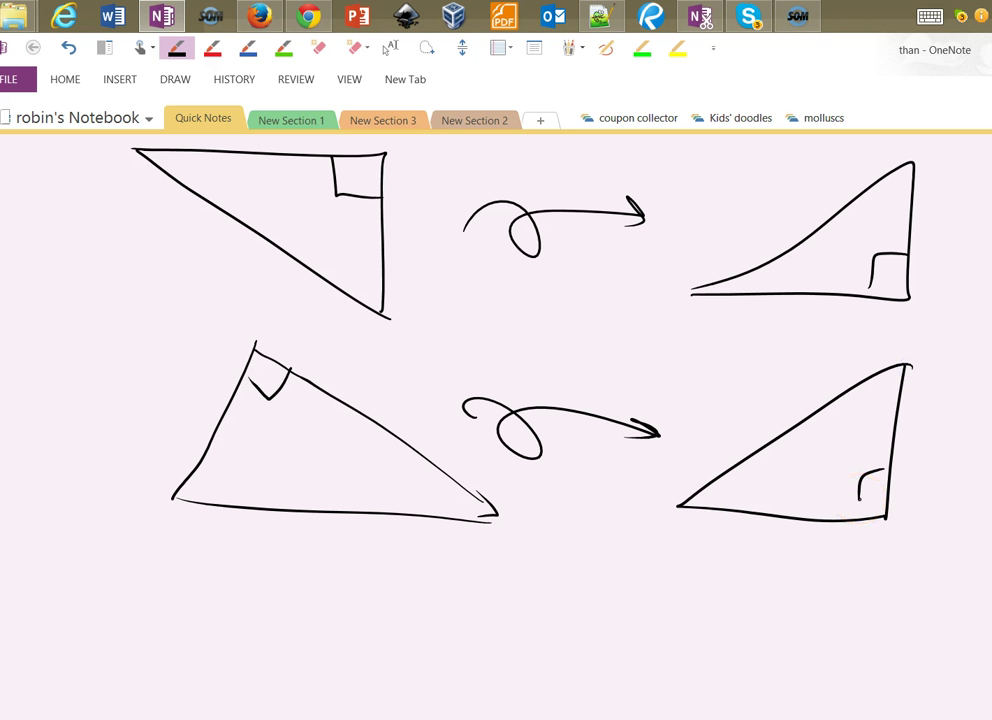
pyautogui.click(861, 466)
# Handwrite 'golden rule: always turn your right angled triangle' below the new triangles.
pyautogui.scroll(-3, 228, 337)
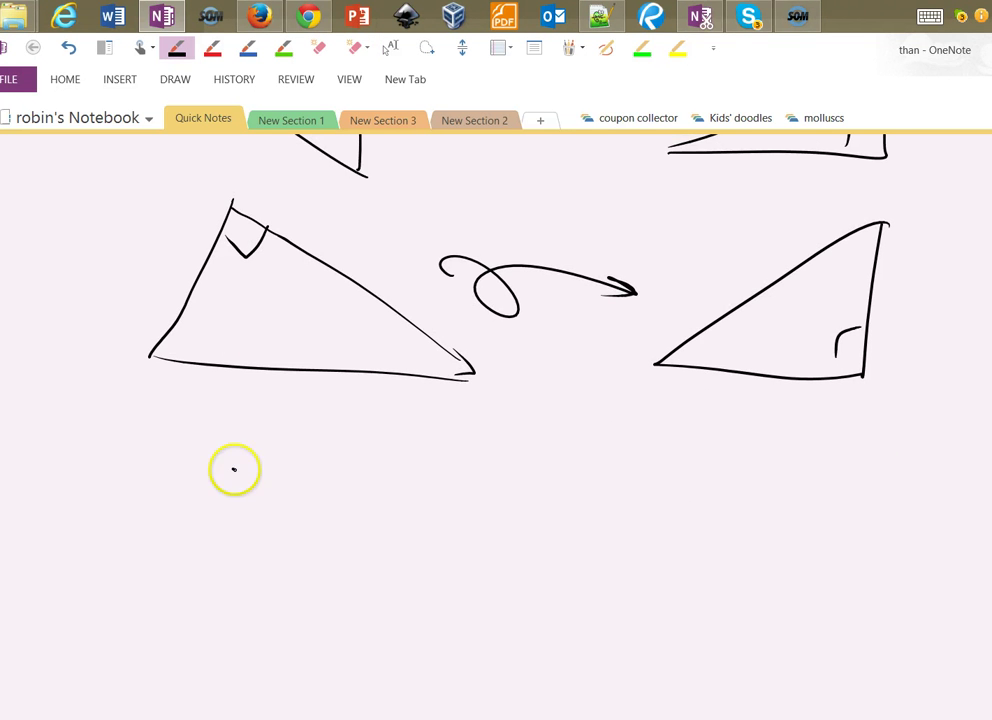
pyautogui.moveTo(232, 467)
pyautogui.mouseDown()
pyautogui.moveTo(262, 489)
pyautogui.moveTo(288, 478)
pyautogui.moveTo(390, 496)
pyautogui.moveTo(454, 478)
pyautogui.moveTo(560, 483)
pyautogui.moveTo(579, 450)
pyautogui.moveTo(653, 500)
pyautogui.moveTo(728, 436)
pyautogui.moveTo(722, 505)
pyautogui.moveTo(801, 496)
pyautogui.mouseUp()
pyautogui.moveTo(307, 575)
pyautogui.mouseDown()
pyautogui.moveTo(355, 584)
pyautogui.moveTo(405, 569)
pyautogui.mouseUp()
pyautogui.moveTo(456, 592)
pyautogui.mouseDown()
pyautogui.moveTo(465, 569)
pyautogui.moveTo(485, 597)
pyautogui.moveTo(553, 580)
pyautogui.moveTo(543, 567)
pyautogui.moveTo(829, 583)
pyautogui.moveTo(899, 573)
pyautogui.moveTo(895, 589)
pyautogui.moveTo(940, 593)
pyautogui.mouseUp()
# Complete the rule with 'into Standard form' on the next line.
pyautogui.moveTo(408, 660); pyautogui.dragTo(488, 656)
pyautogui.click(563, 632)
pyautogui.moveTo(560, 665)
pyautogui.mouseDown()
pyautogui.moveTo(589, 649)
pyautogui.moveTo(618, 658)
pyautogui.moveTo(671, 627)
pyautogui.moveTo(705, 669)
pyautogui.moveTo(801, 655)
pyautogui.moveTo(874, 662)
pyautogui.mouseUp()
pyautogui.scroll(3, 303, 516)
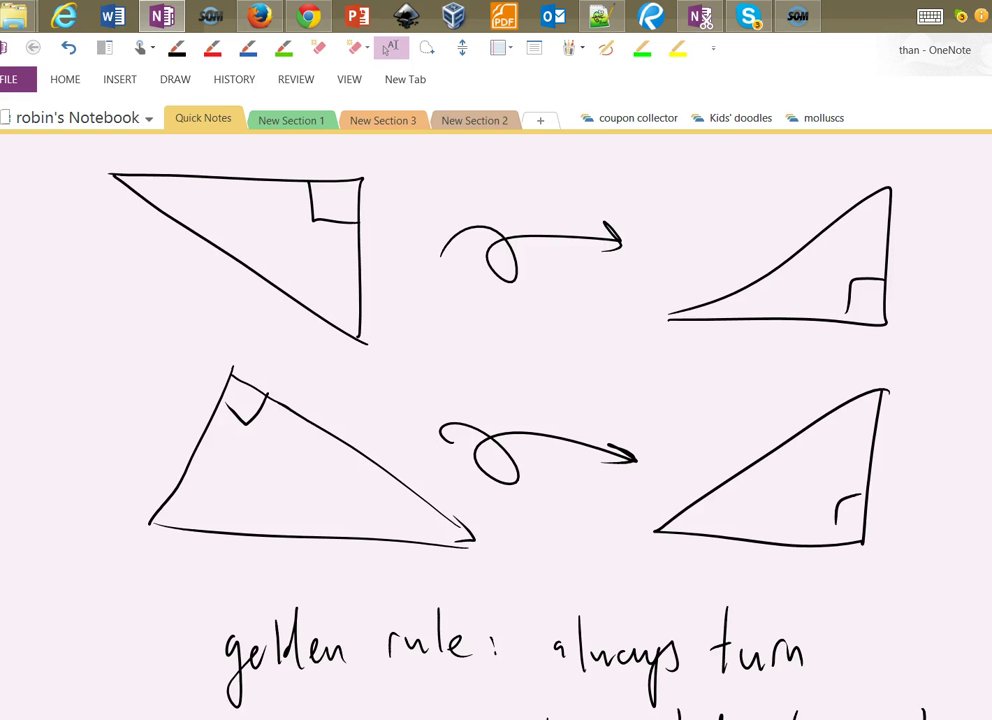
pyautogui.click(256, 463)
pyautogui.moveTo(256, 470); pyautogui.dragTo(259, 479)
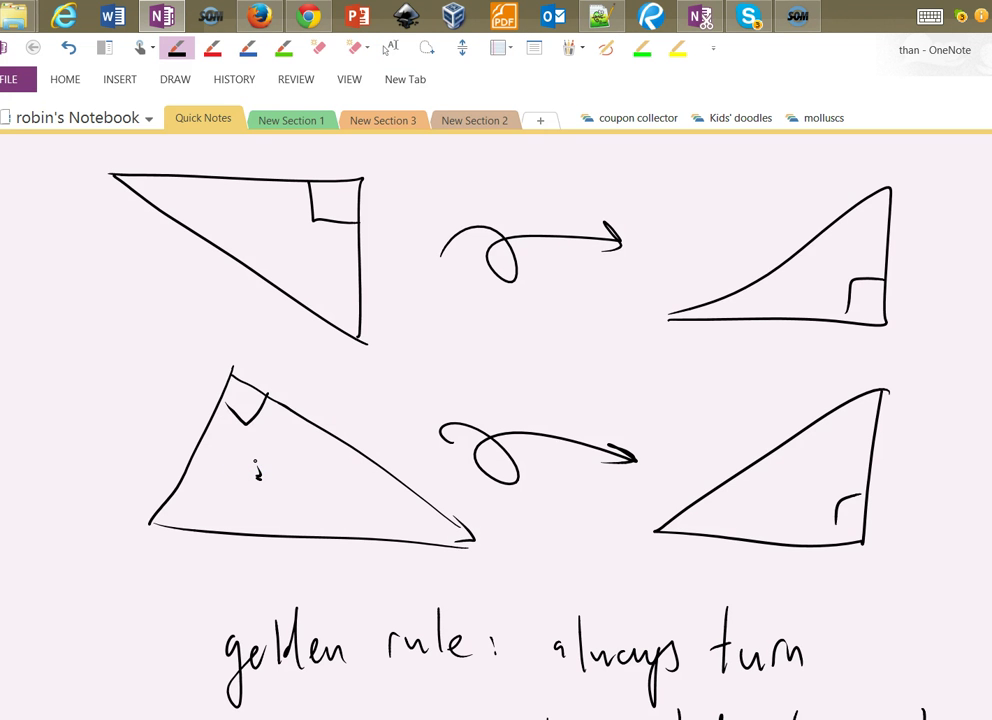
pyautogui.scroll(-4, 199, 490)
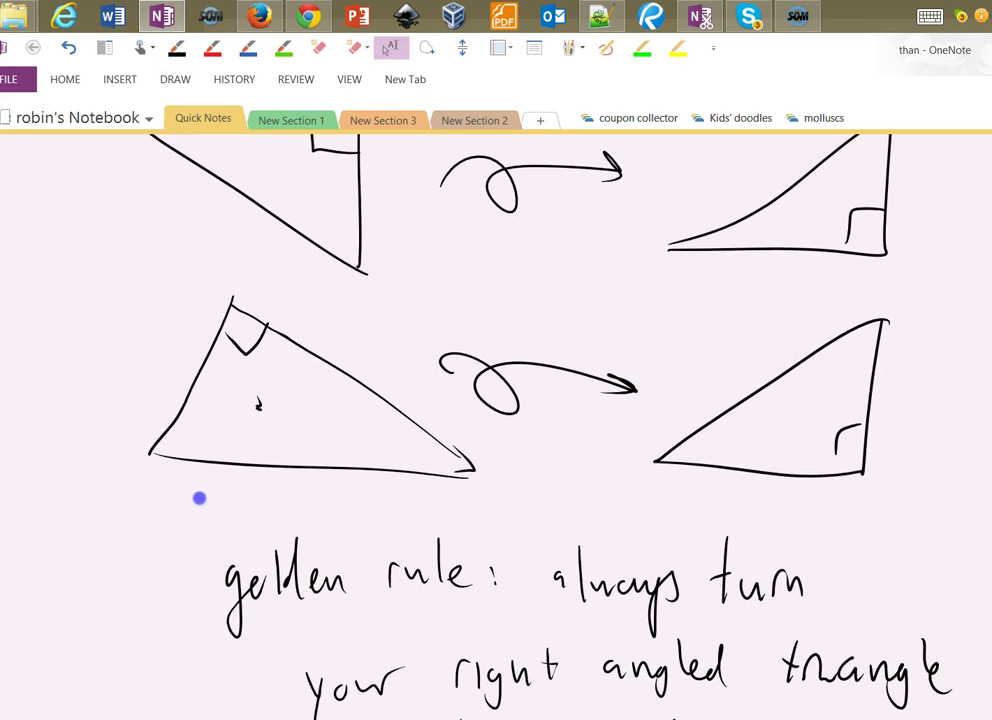
pyautogui.click(390, 47)
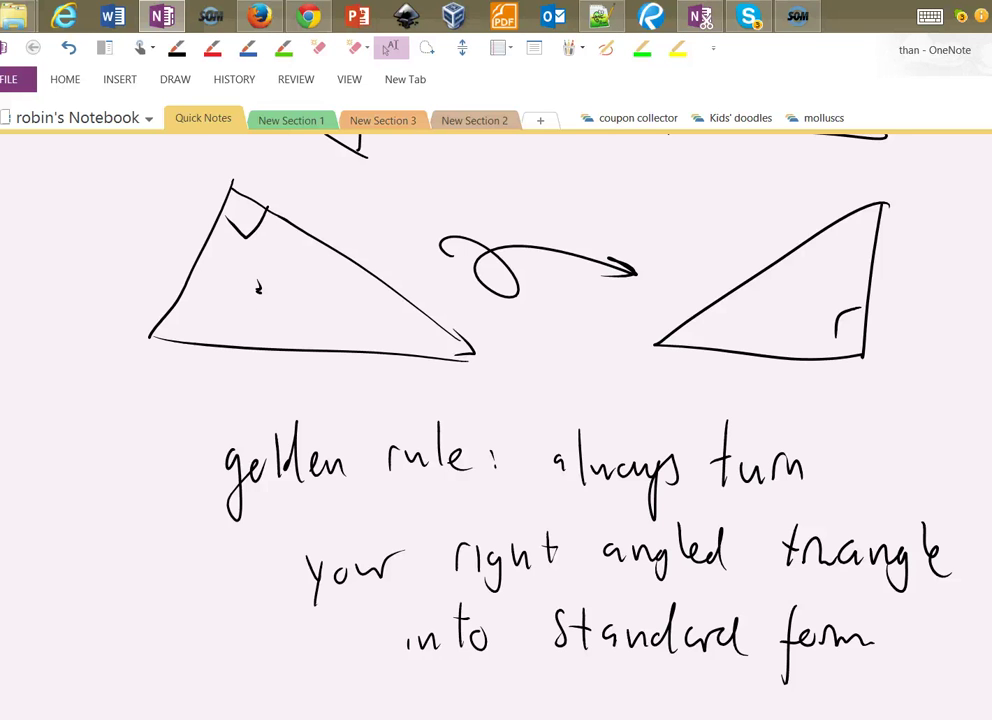
pyautogui.scroll(-2, 207, 440)
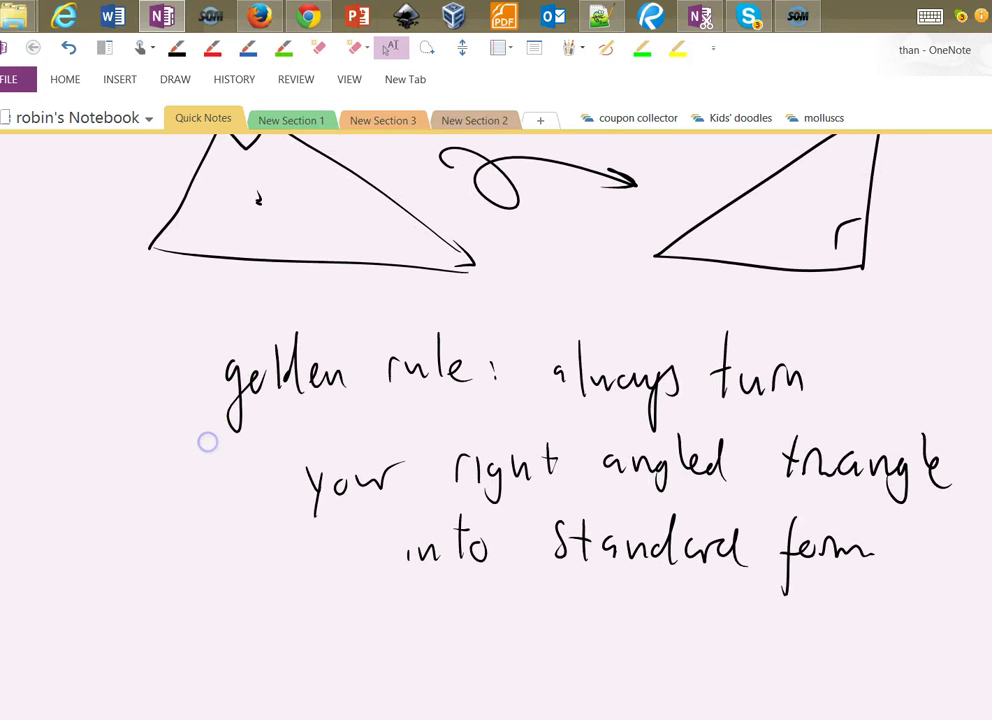